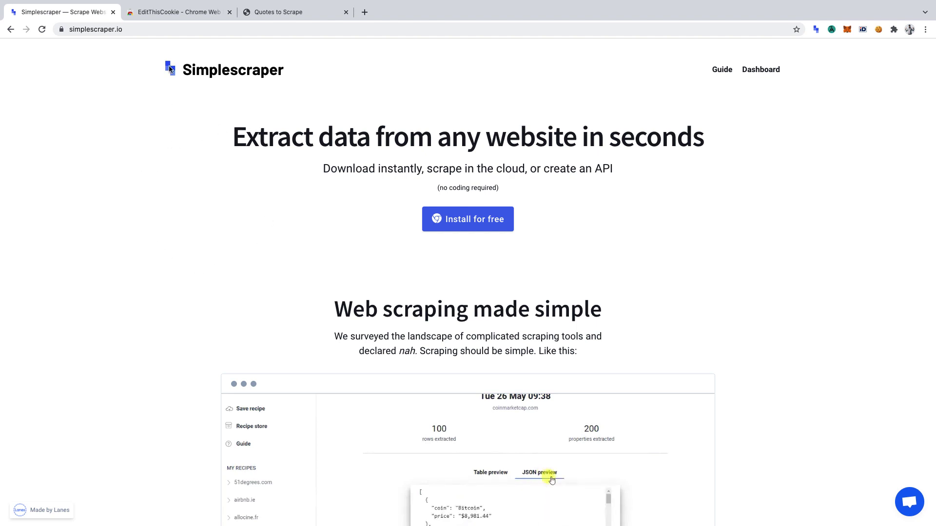
Look over the Simplescraper site, the EditThisCookie store page and the Quotes to Scrape tab
click(177, 16)
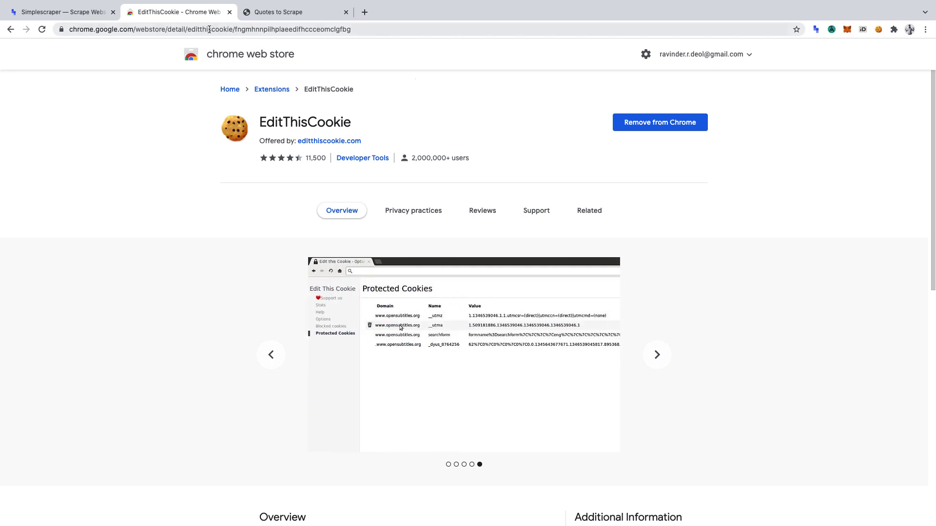
click(280, 12)
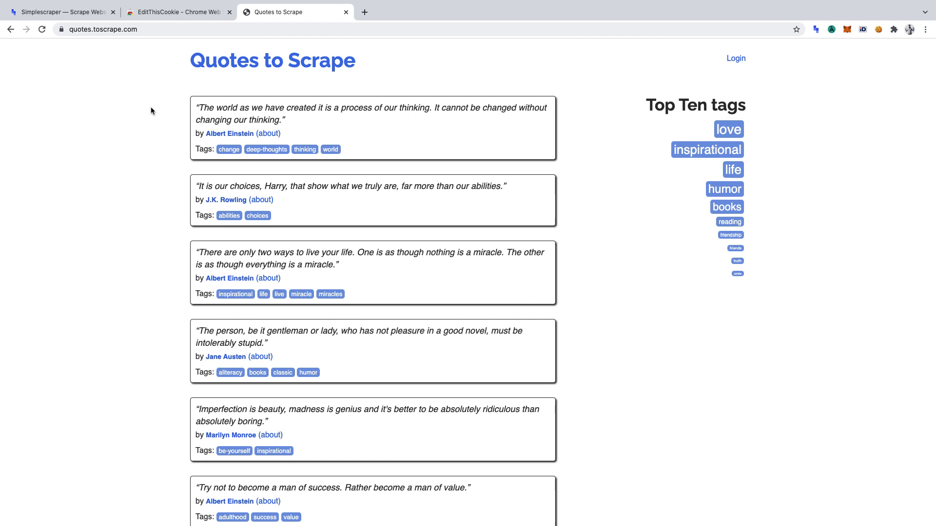
click(79, 13)
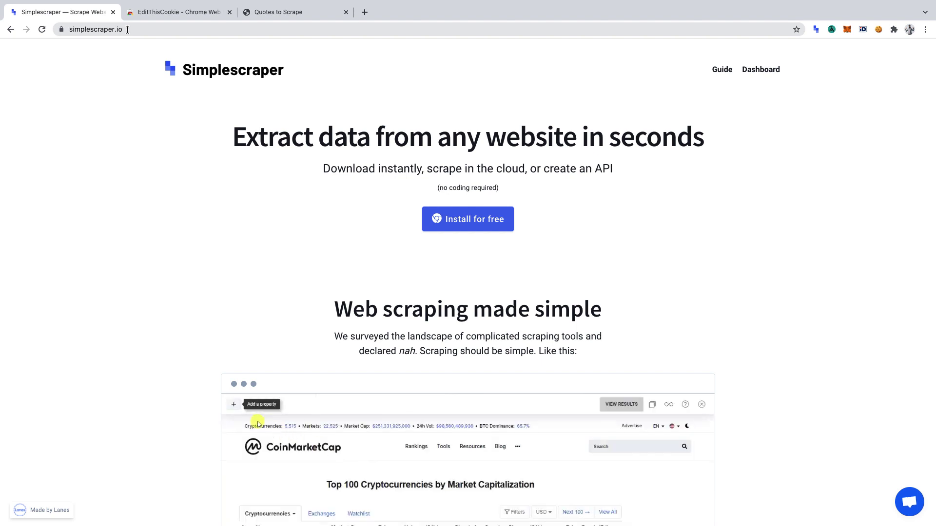
click(156, 14)
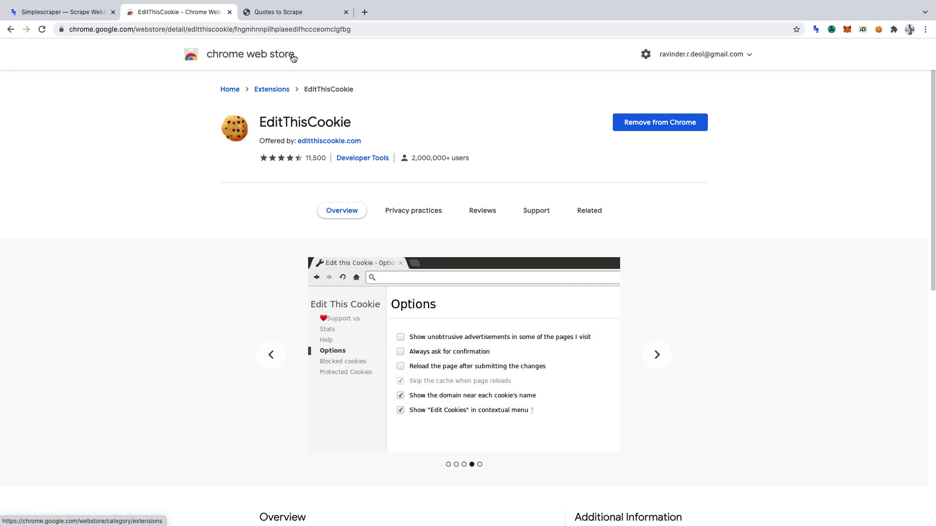
Highlight the full text of the first Albert Einstein quote on Quotes to Scrape
click(271, 13)
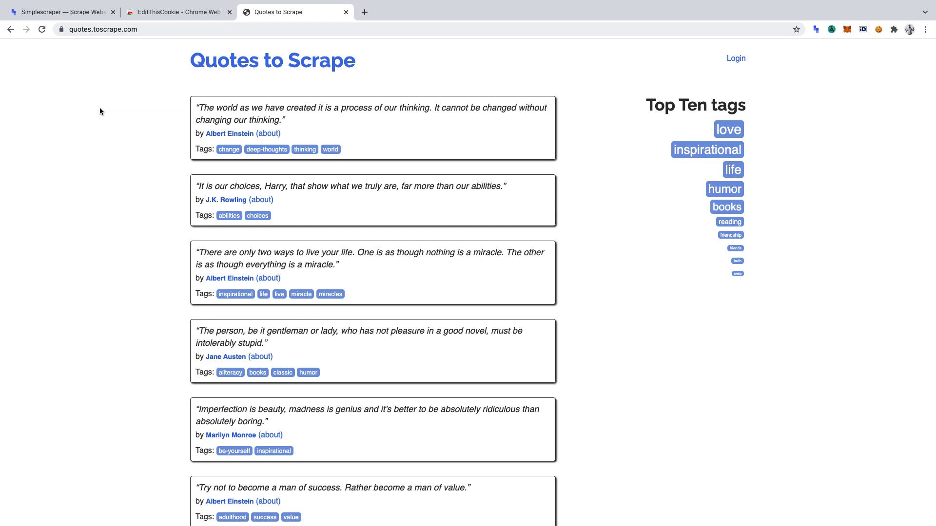
triple_click(236, 118)
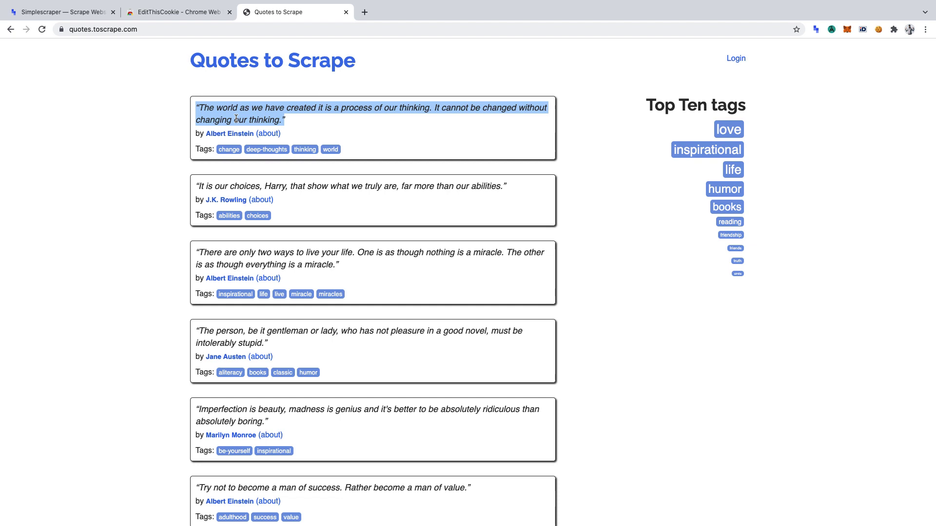
scroll(235, 118, down, 3)
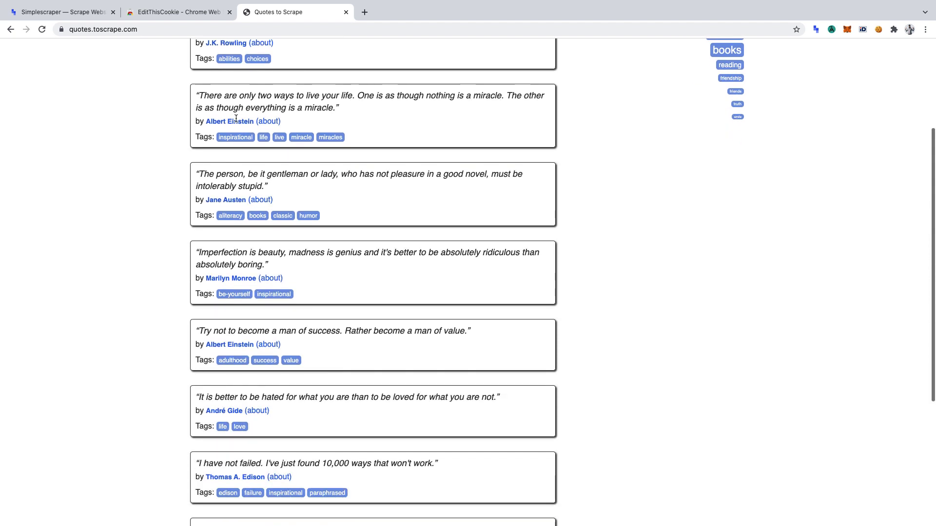
scroll(236, 119, up, 3)
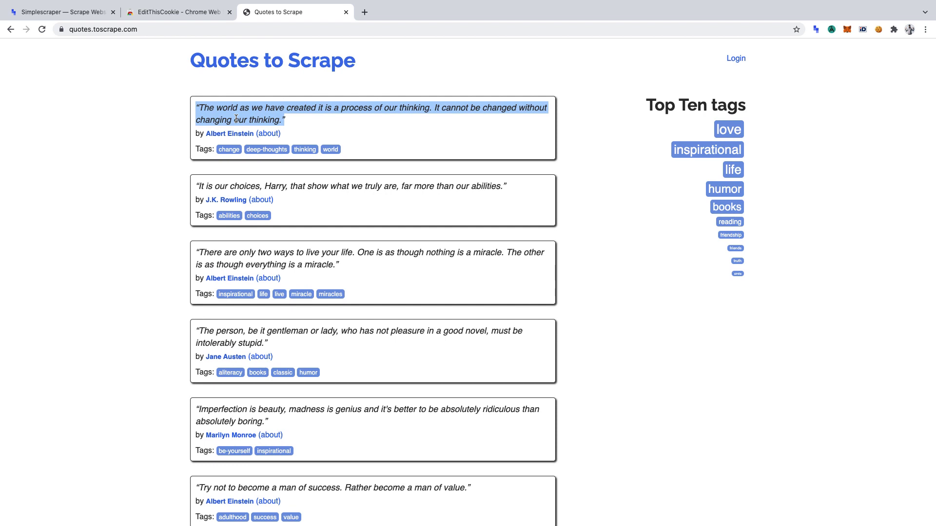
Log in to Quotes to Scrape with the username and account password
click(728, 59)
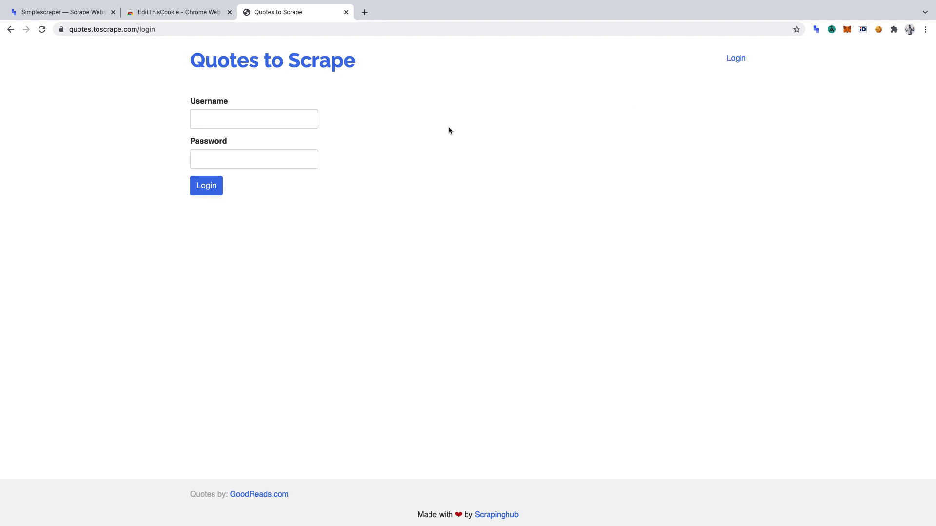
click(268, 124)
text(test)
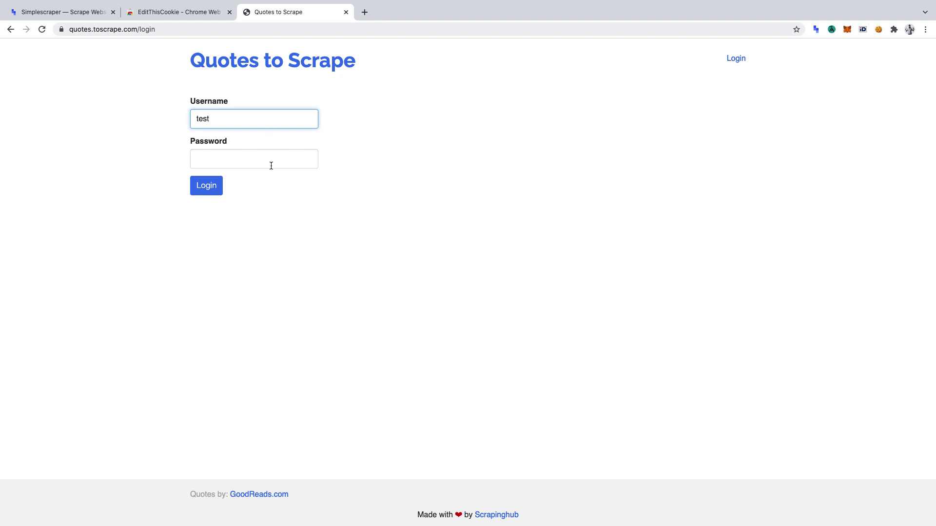
click(271, 161)
text(test)
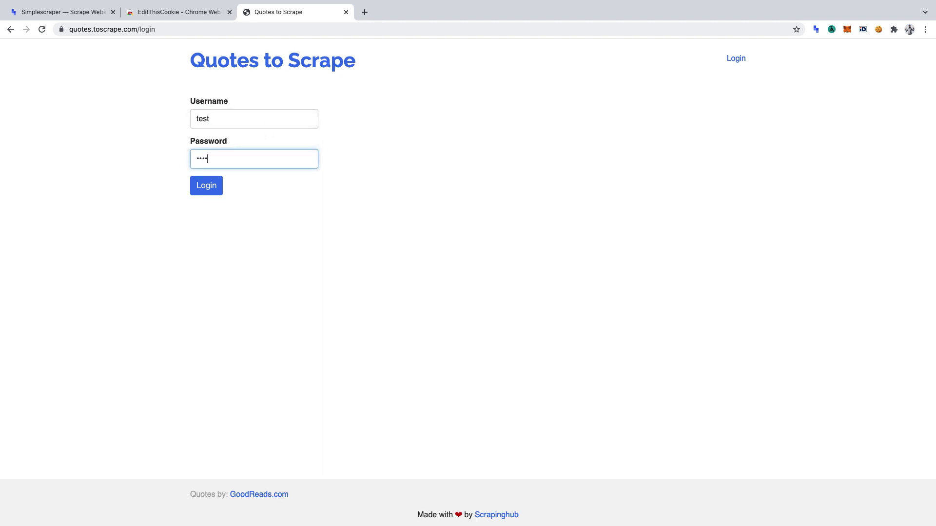
click(200, 194)
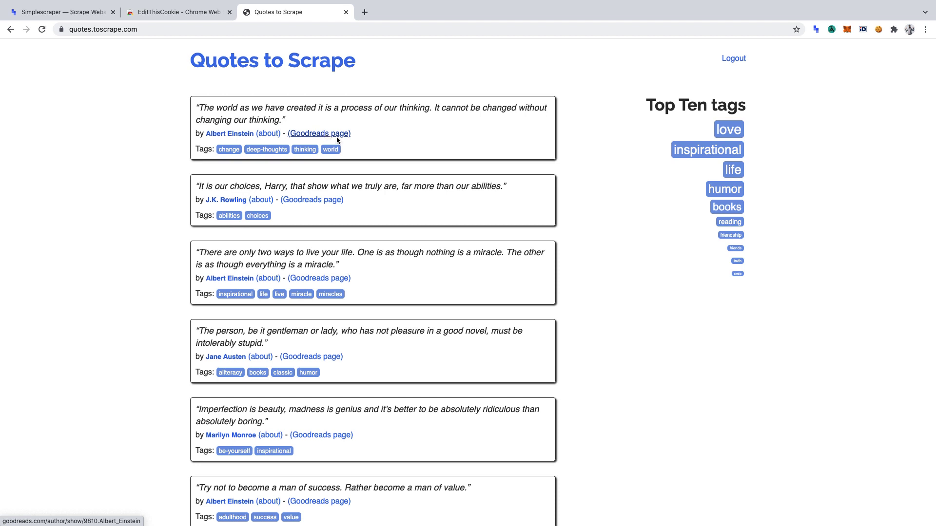
Start Simplescraper's Scrape this website mode on the quotes page and add a first property
click(814, 29)
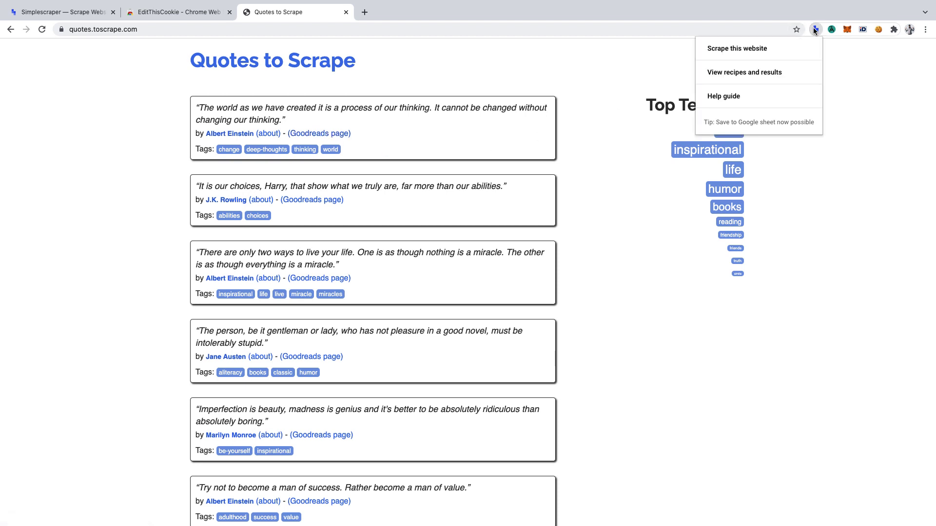
click(752, 52)
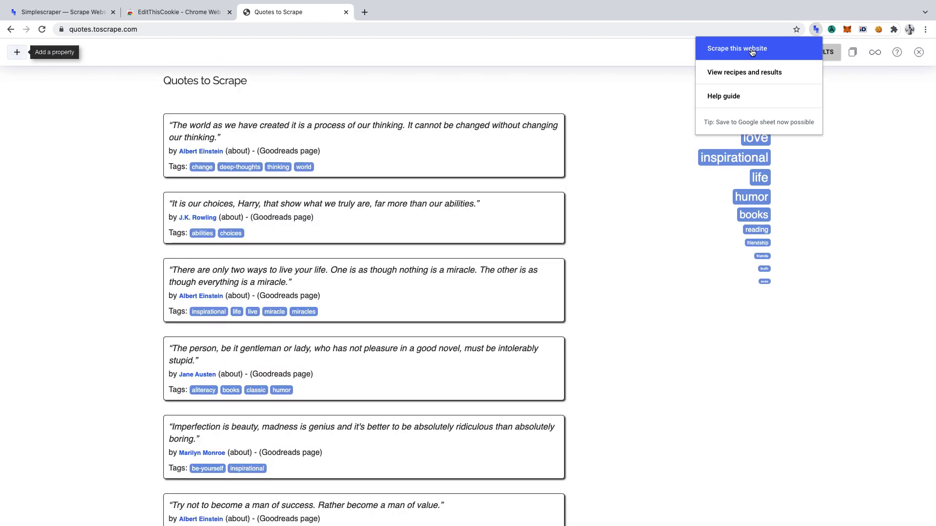
click(17, 52)
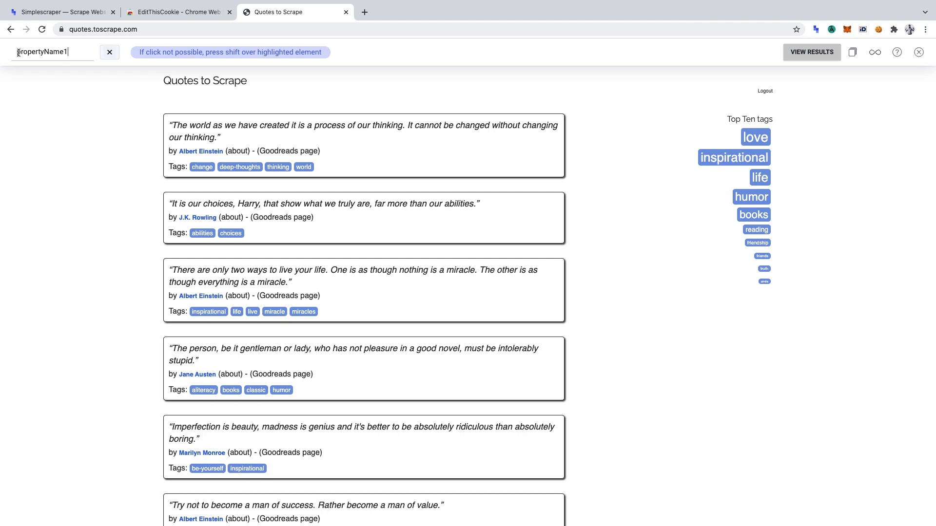
Select all 10 quote texts and save the property under the name 'quote'
click(216, 133)
scroll(215, 129, down, 10)
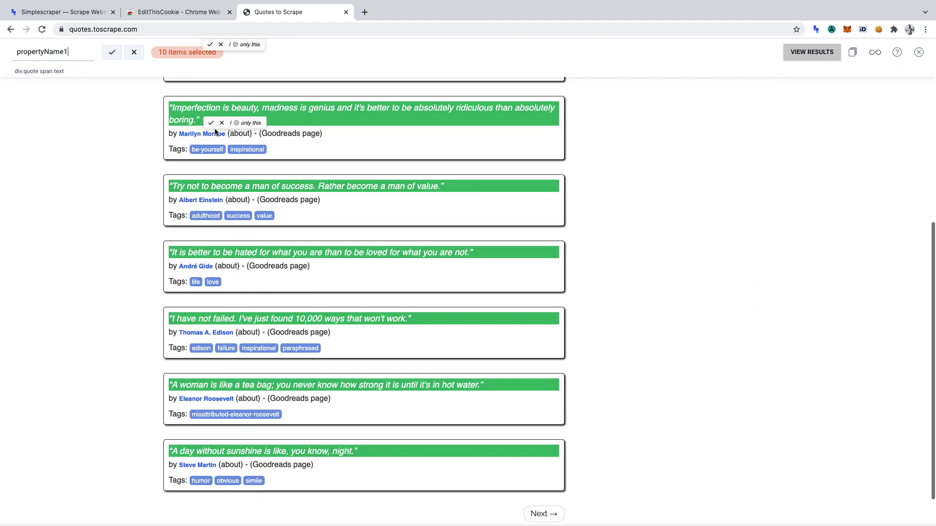
scroll(216, 132, up, 10)
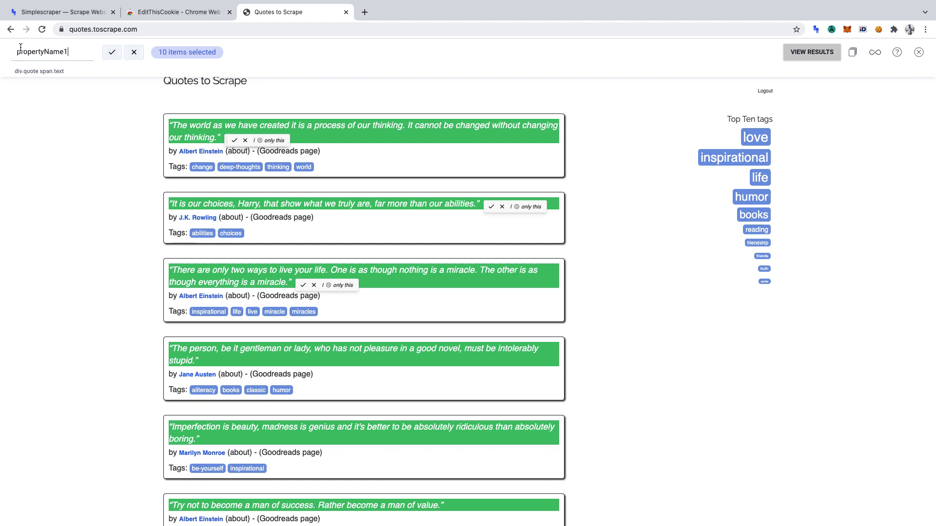
double_click(47, 51)
text(quote)
click(112, 52)
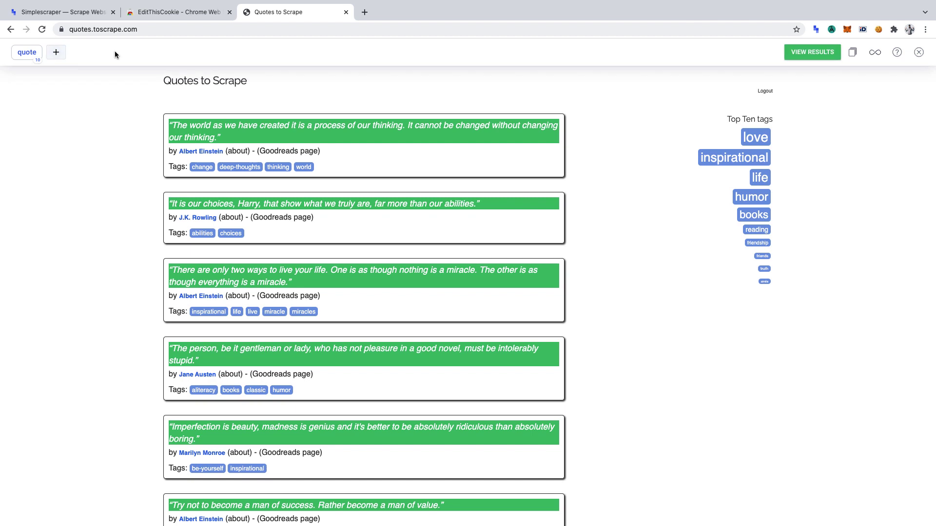
Add a second property named 'goodreads' holding only the 10 Goodreads page links, excluding about and tag links
click(57, 53)
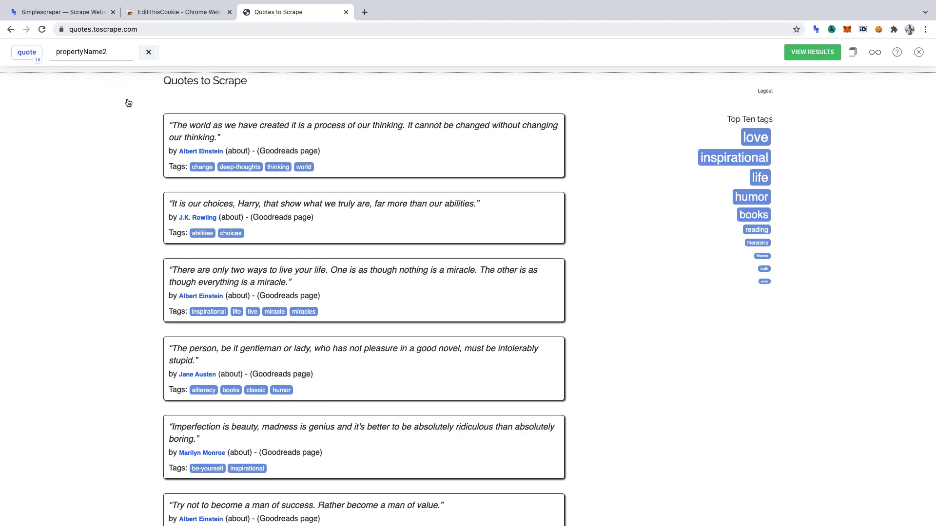
click(291, 152)
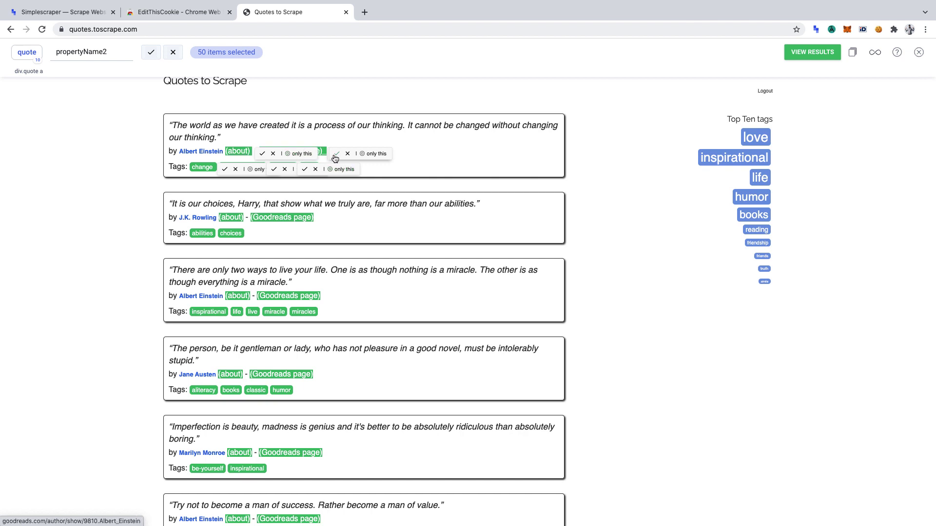
click(276, 154)
click(285, 169)
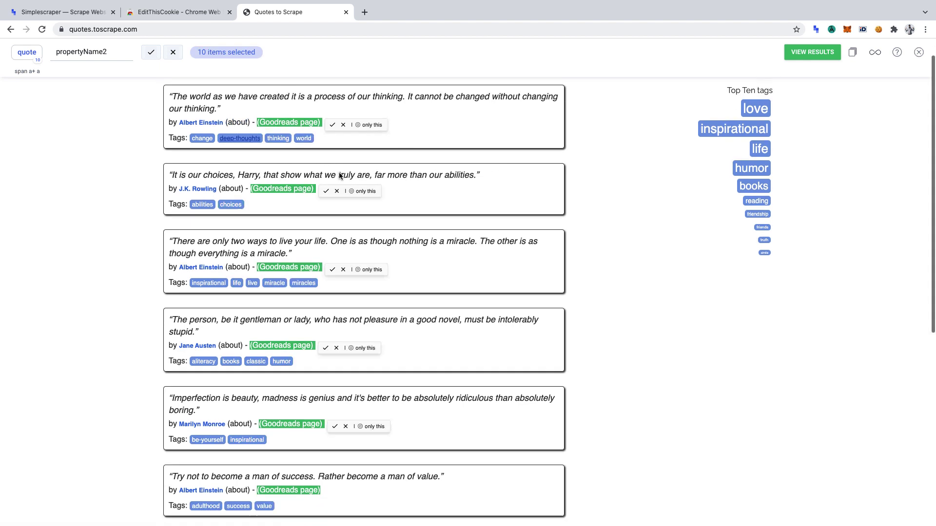
scroll(339, 175, down, 5)
scroll(339, 175, down, 3)
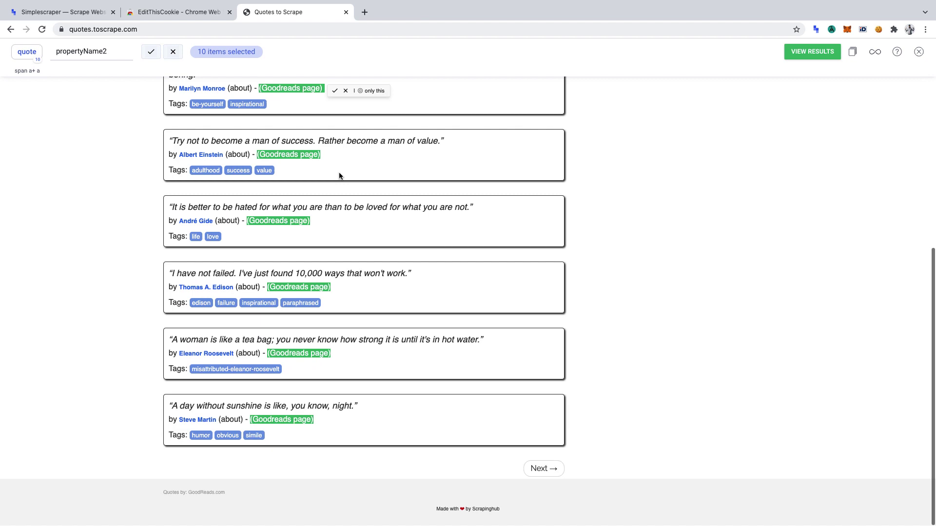
scroll(339, 175, up, 8)
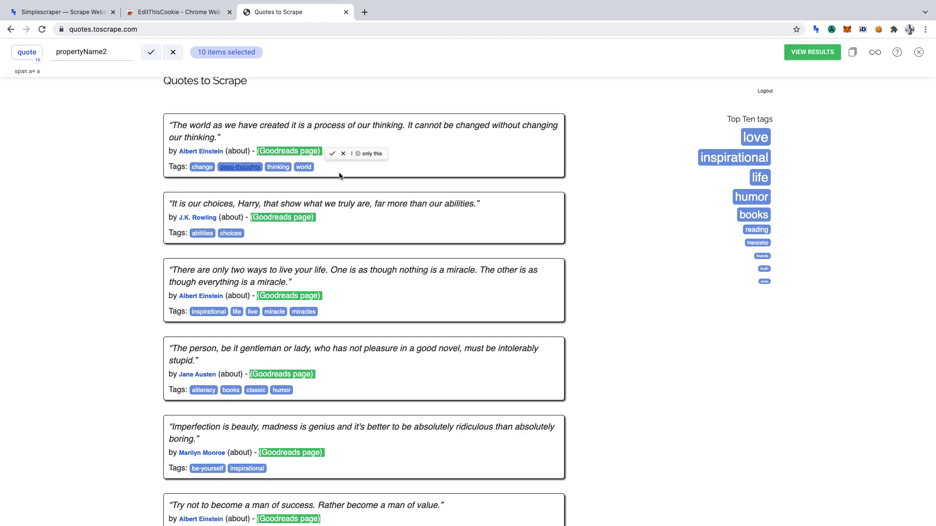
double_click(89, 56)
text(goodreads)
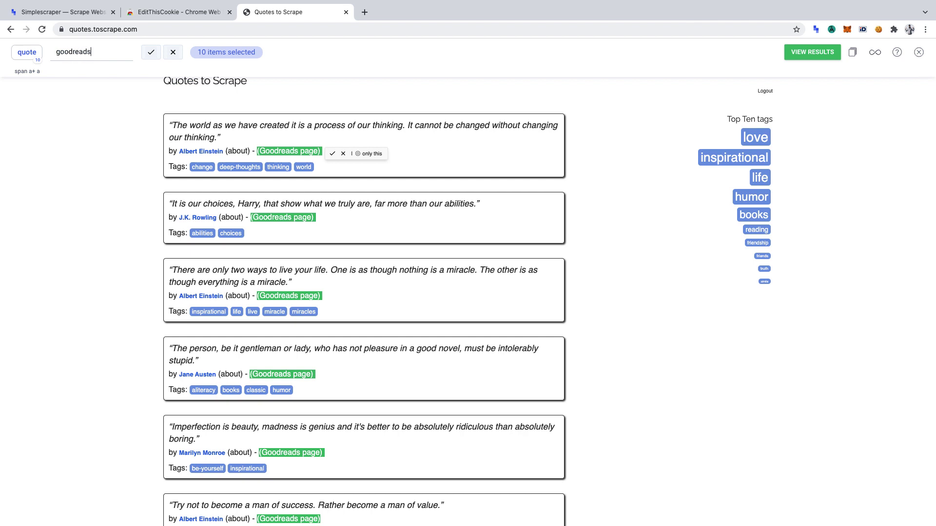
click(148, 55)
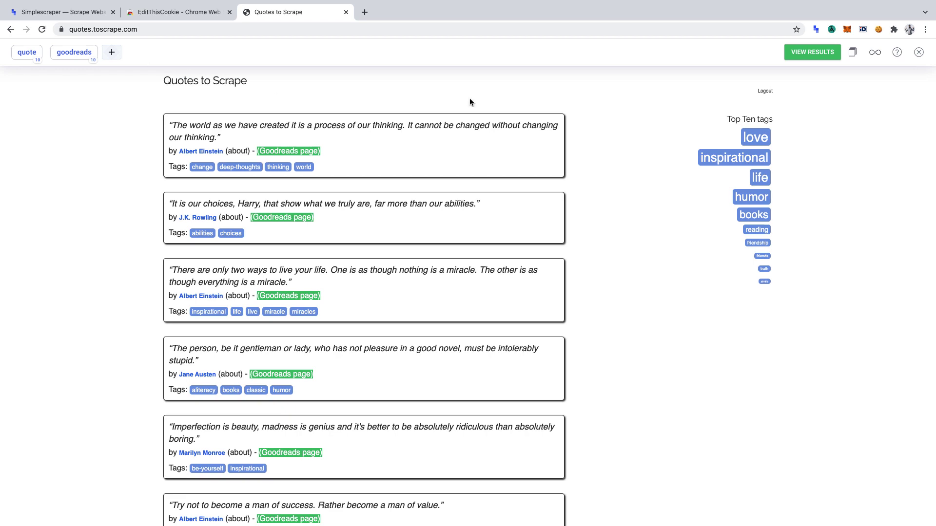
Preview the 10 extracted quote and goodreads rows, then bring up the Save recipe form
click(813, 54)
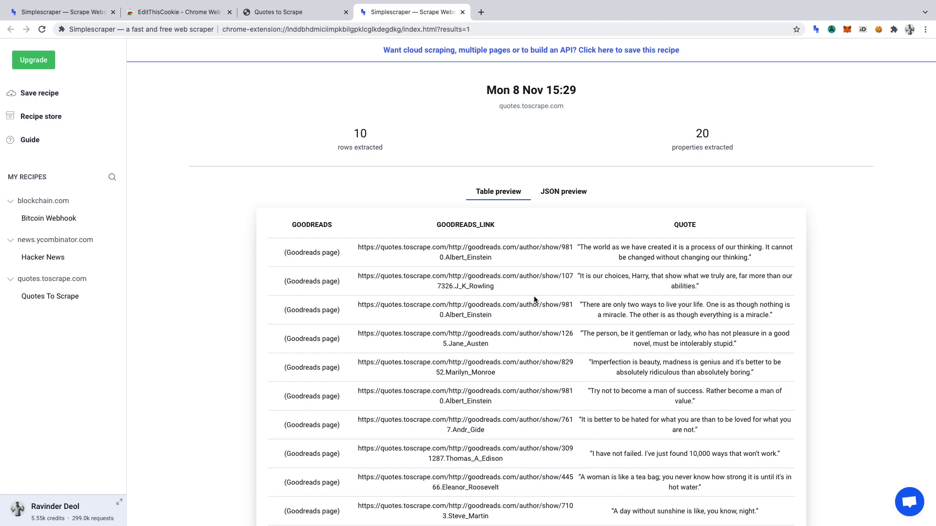
click(42, 93)
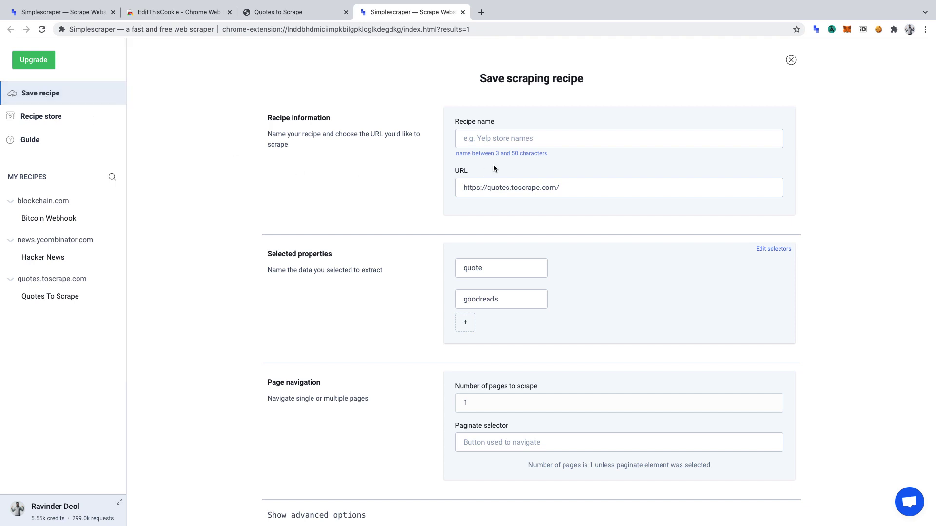
Name the recipe 'quotes to scrape' and check its properties and 1-page setting
click(531, 134)
text(quot)
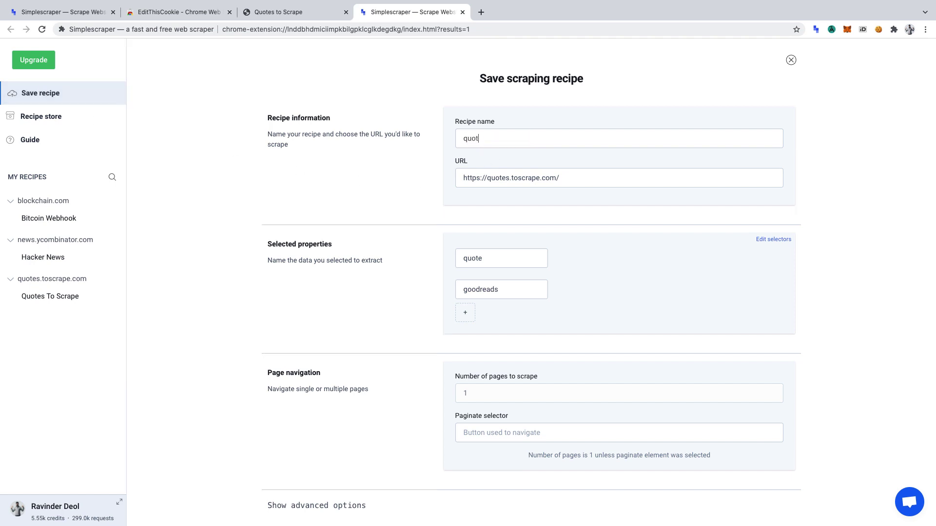
text(es to scrape)
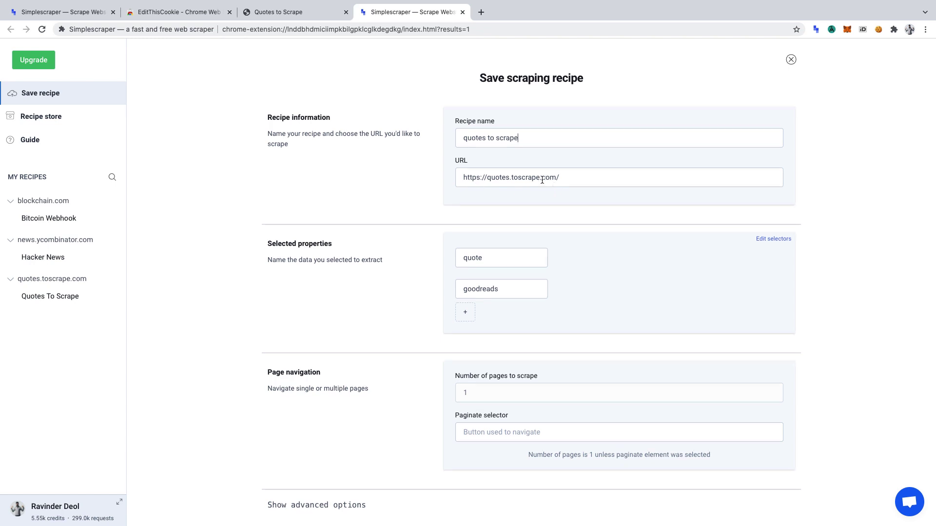
scroll(542, 179, down, 2)
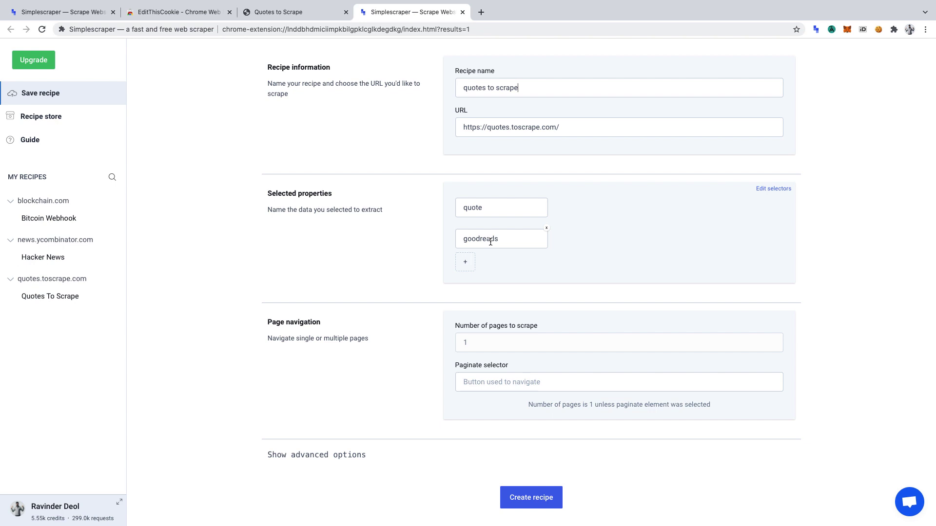
scroll(490, 242, down, 2)
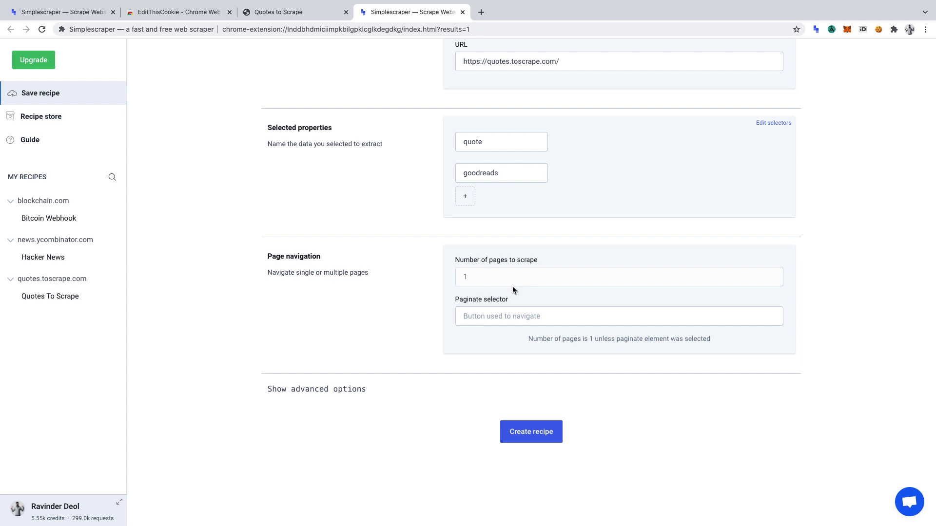
Expand the advanced options, focus the Cookie array box, and return to the Quotes to Scrape tab
click(307, 391)
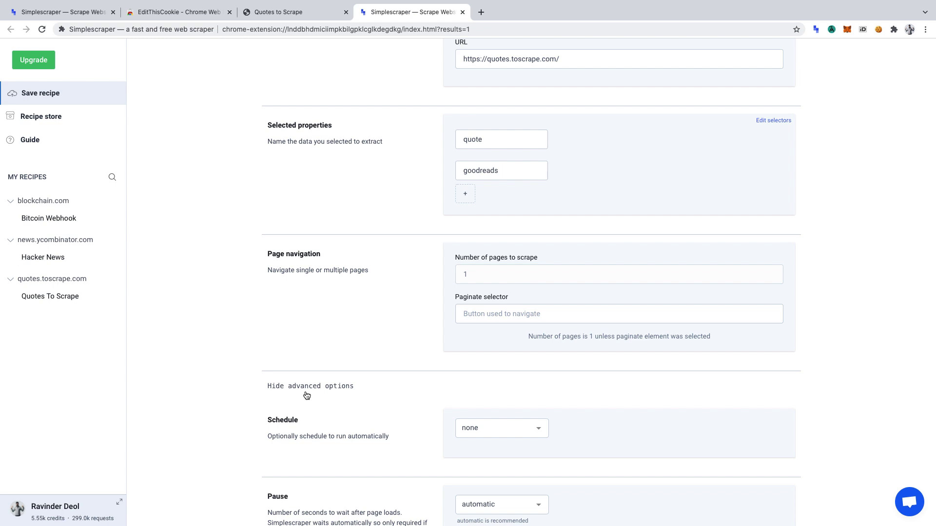
scroll(306, 395, down, 10)
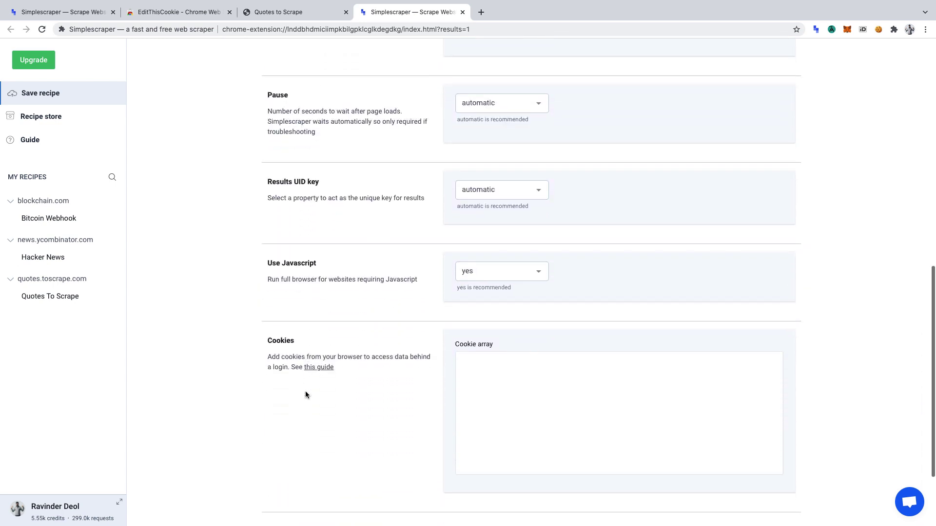
scroll(305, 392, down, 2)
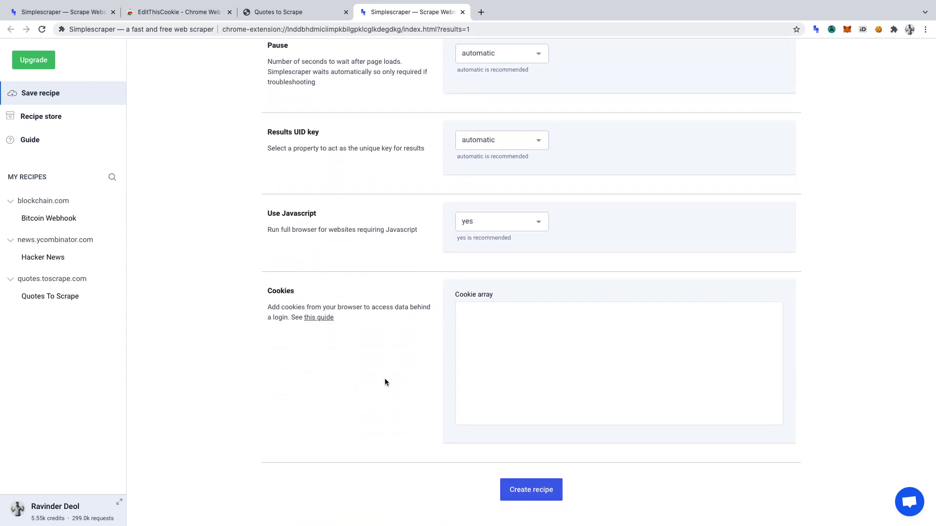
click(528, 338)
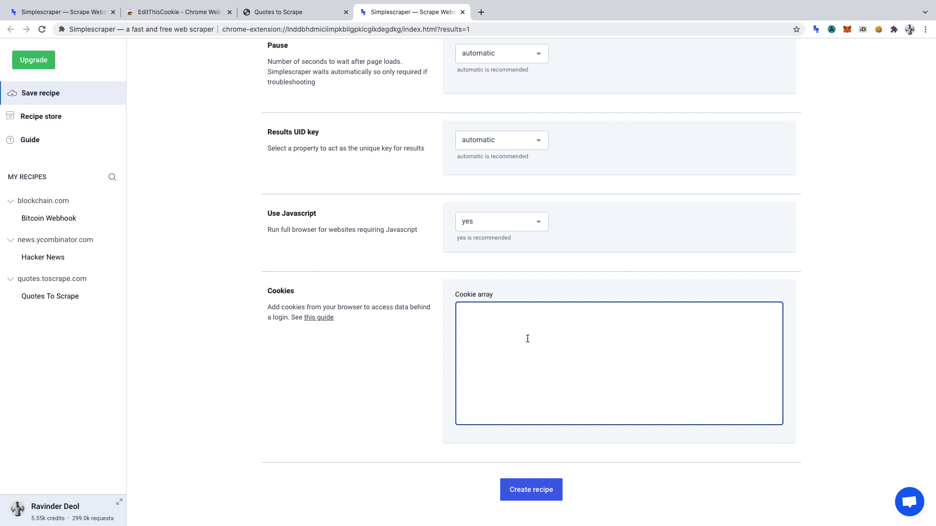
click(274, 12)
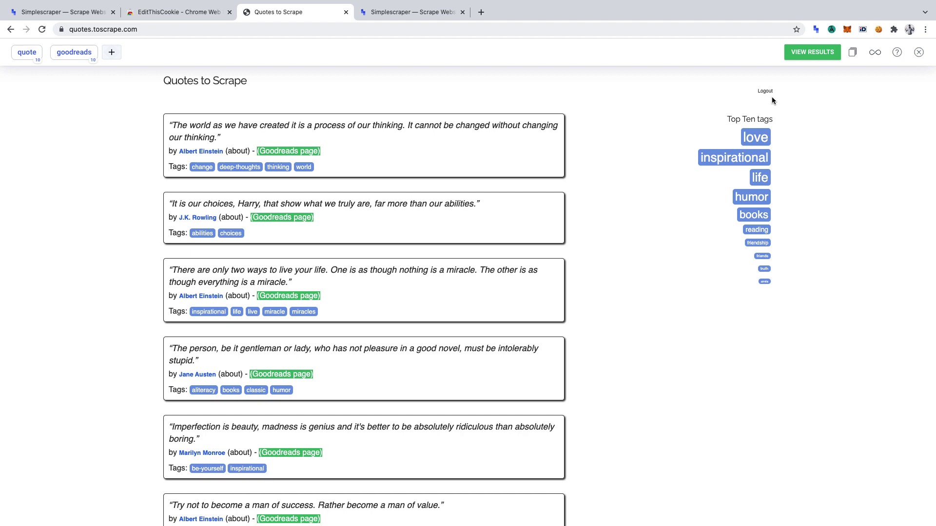
Export the quotes.toscrape.com cookies to the clipboard with EditThisCookie and return to the recipe form
click(879, 28)
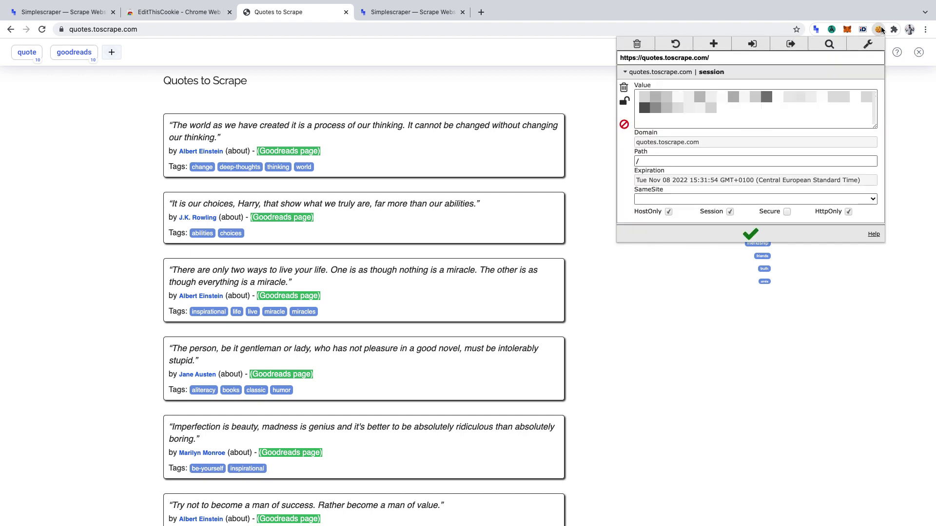
click(790, 44)
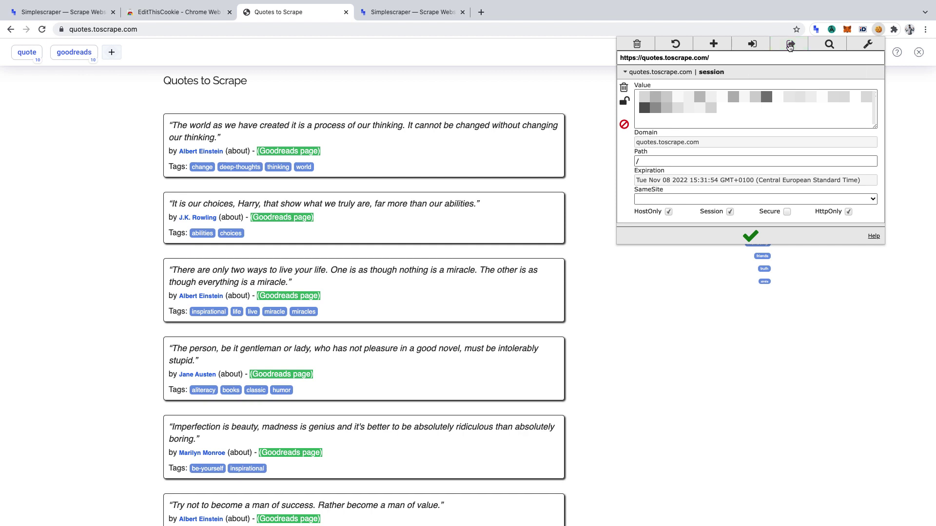
click(436, 13)
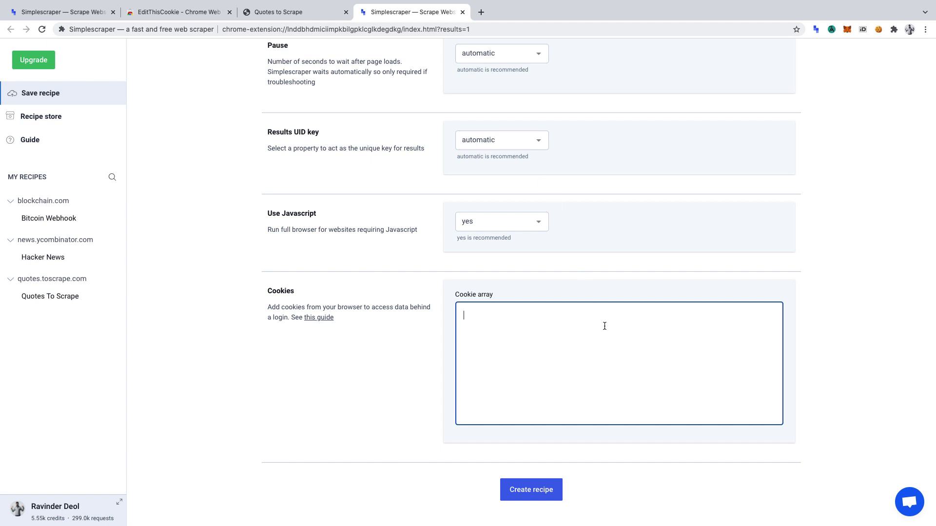
Paste the login cookies into the Cookie array, create the 'quotes to scrape' recipe, and open it
key(super+v)
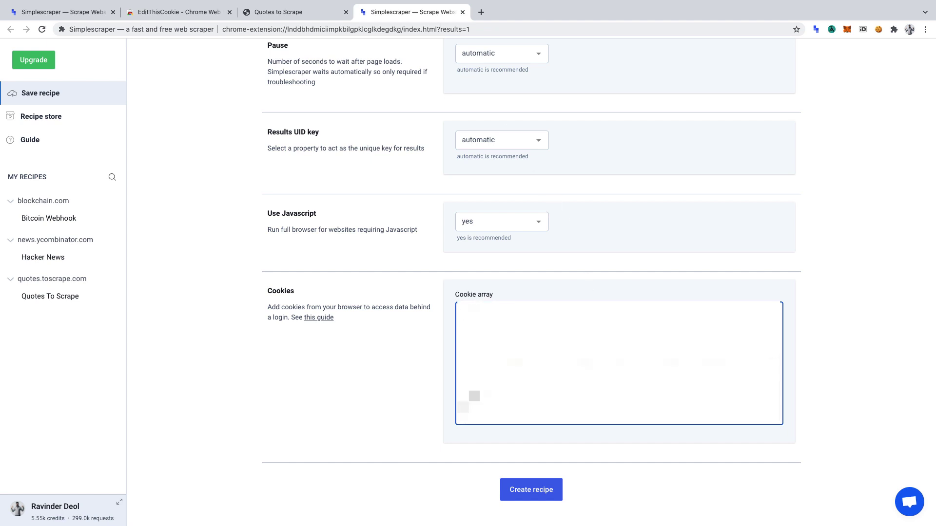
scroll(618, 363, up, 5)
scroll(536, 331, down, 5)
click(538, 488)
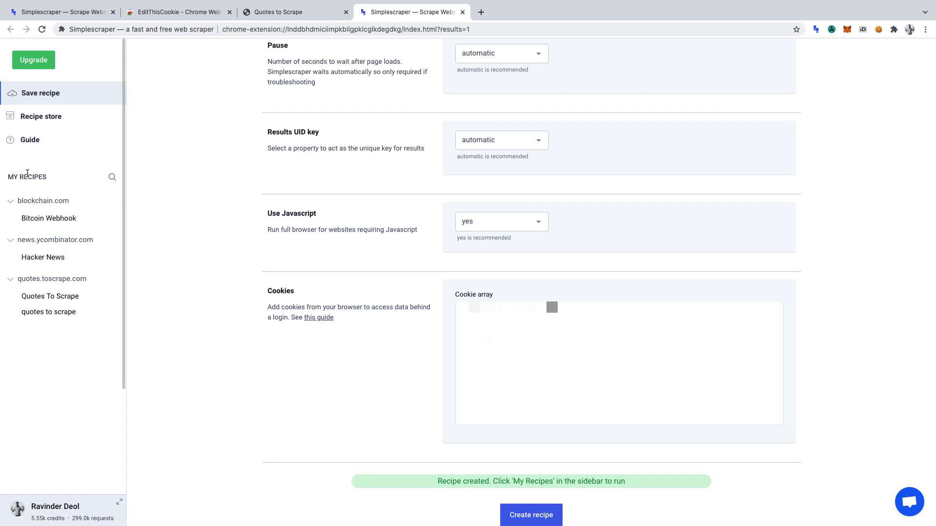
click(54, 317)
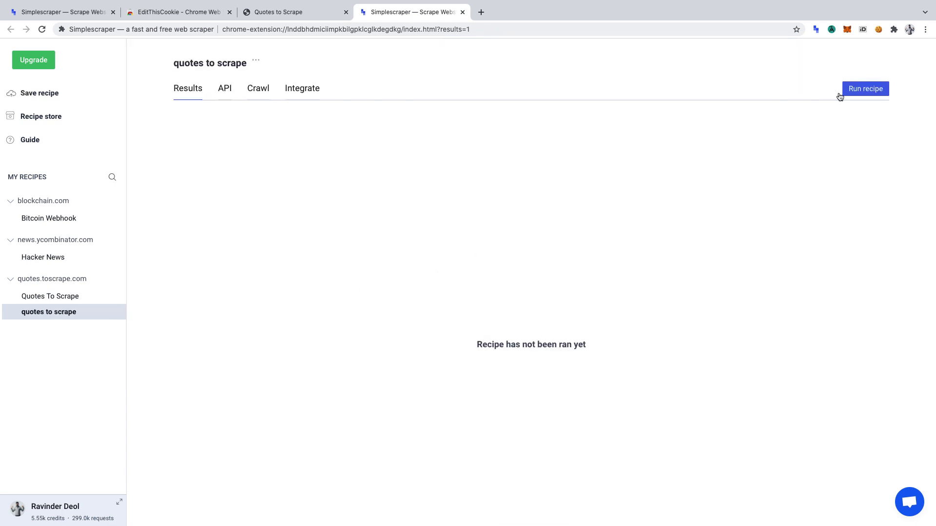
Run the 'quotes to scrape' recipe to extract 10 rows of quotes and Goodreads links
click(869, 92)
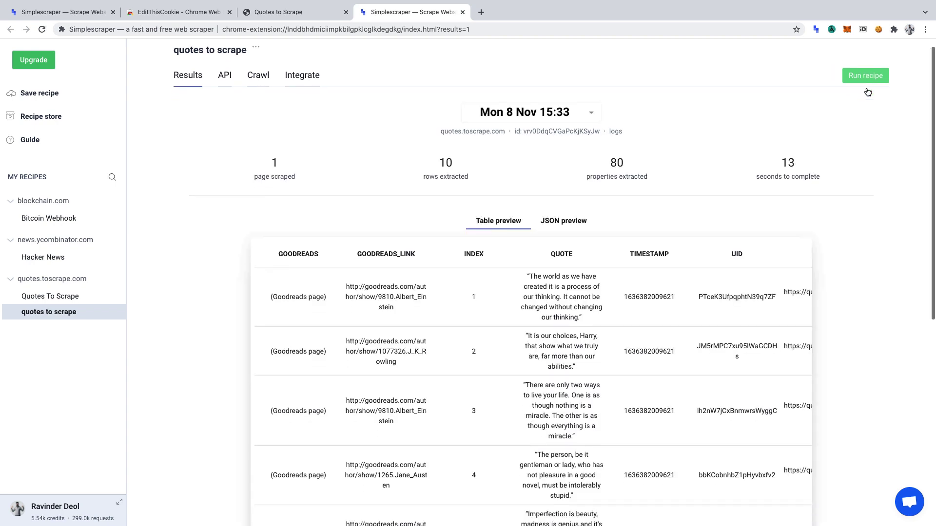
scroll(867, 90, down, 2)
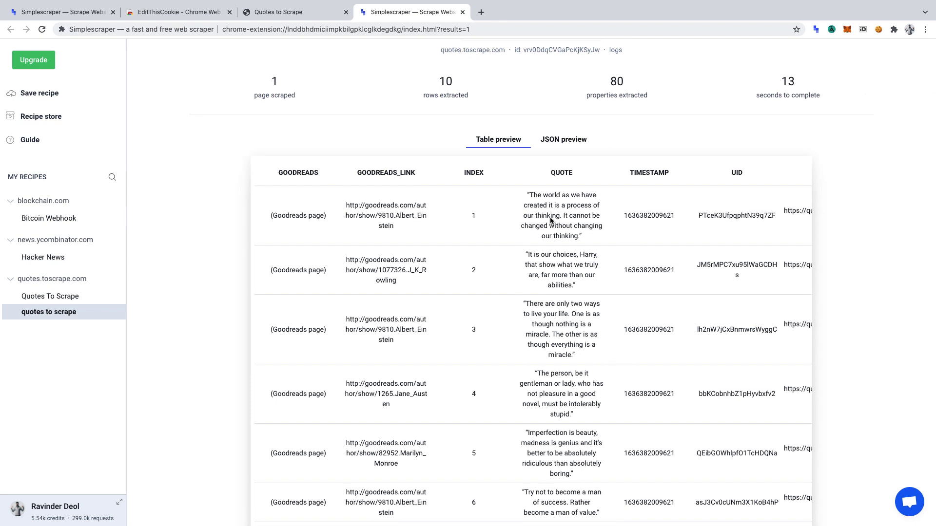